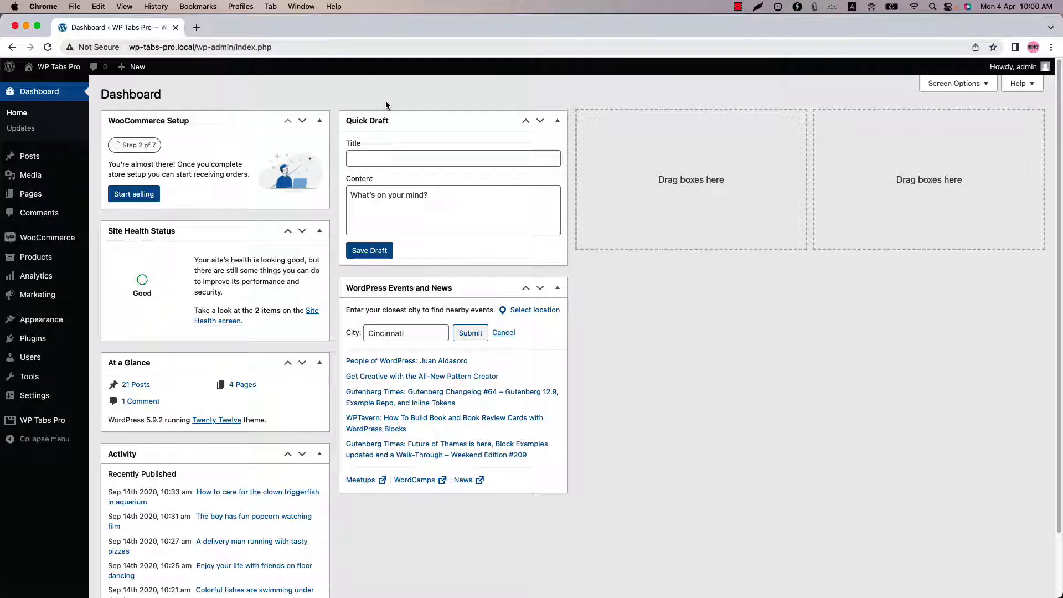
Open the WP Tabs Pro Tab Groups list from the admin sidebar
mouse_move(35, 425)
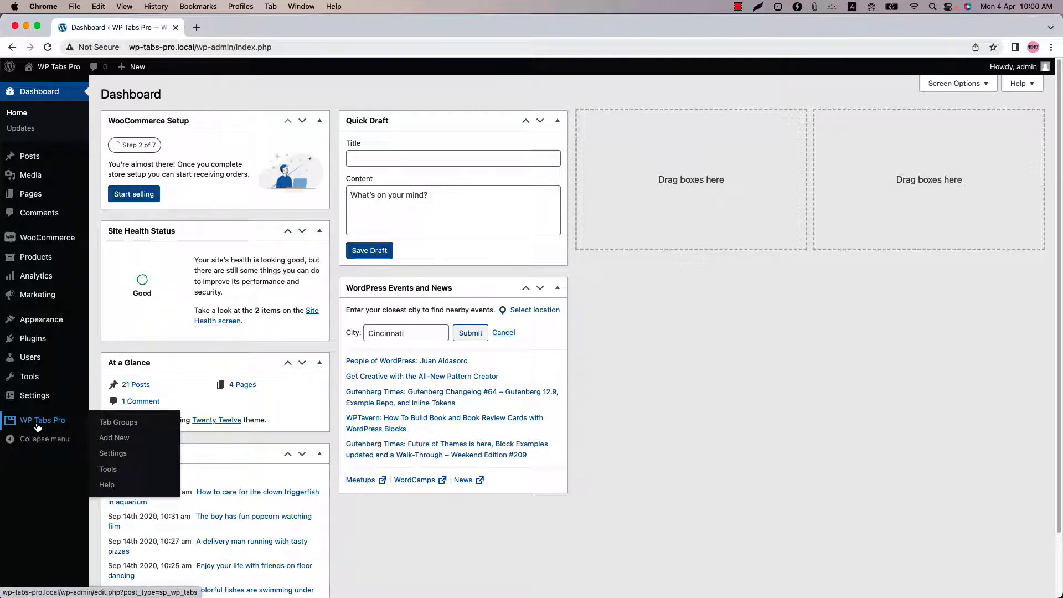
left_click(111, 423)
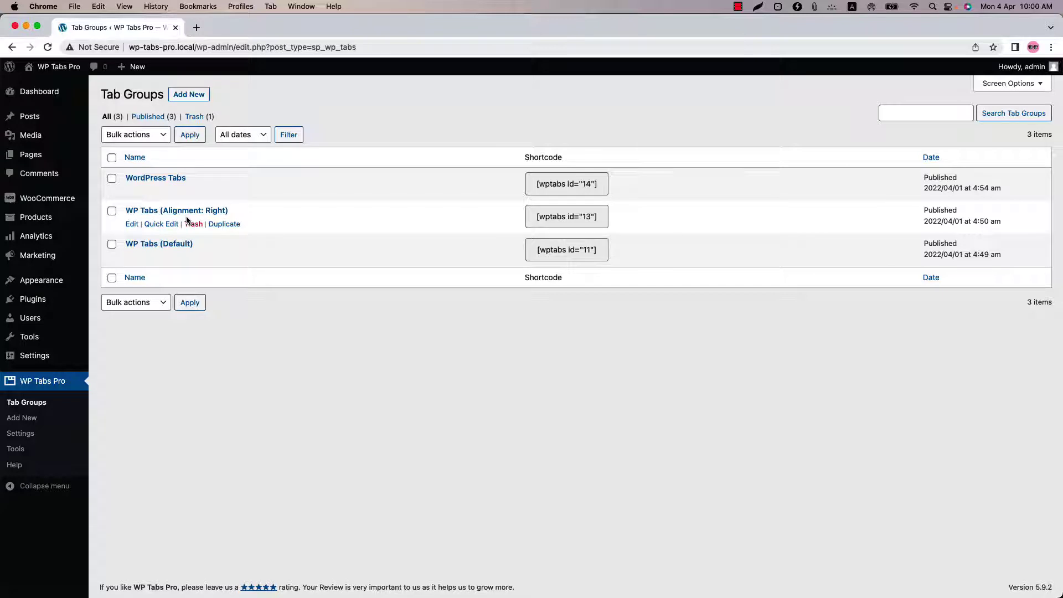
Open the WP Tabs (Default) group and tick Make it Deep-Linking on its Overview item
left_click(171, 244)
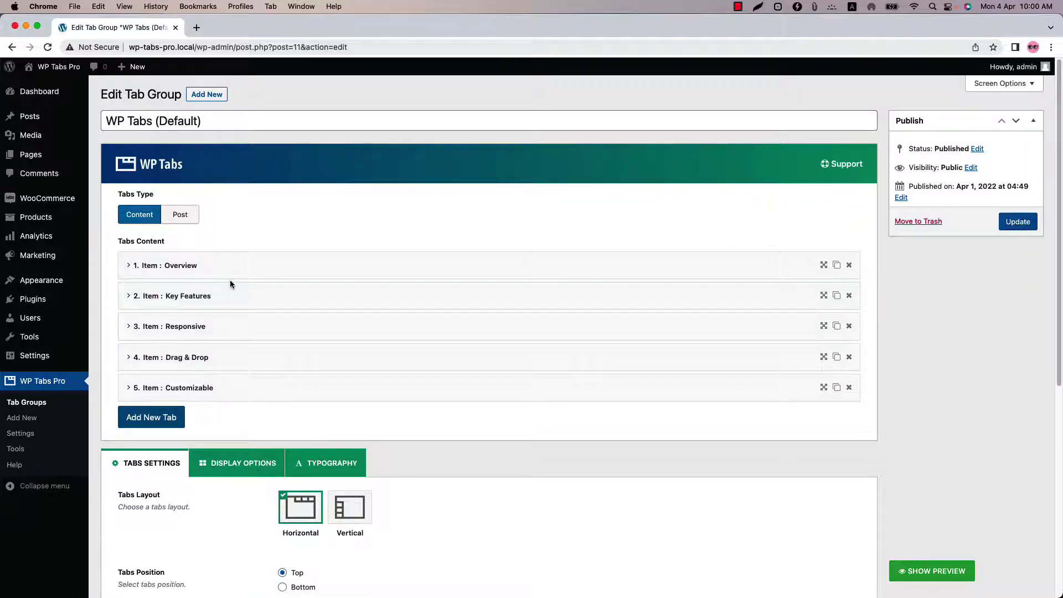
left_click(226, 266)
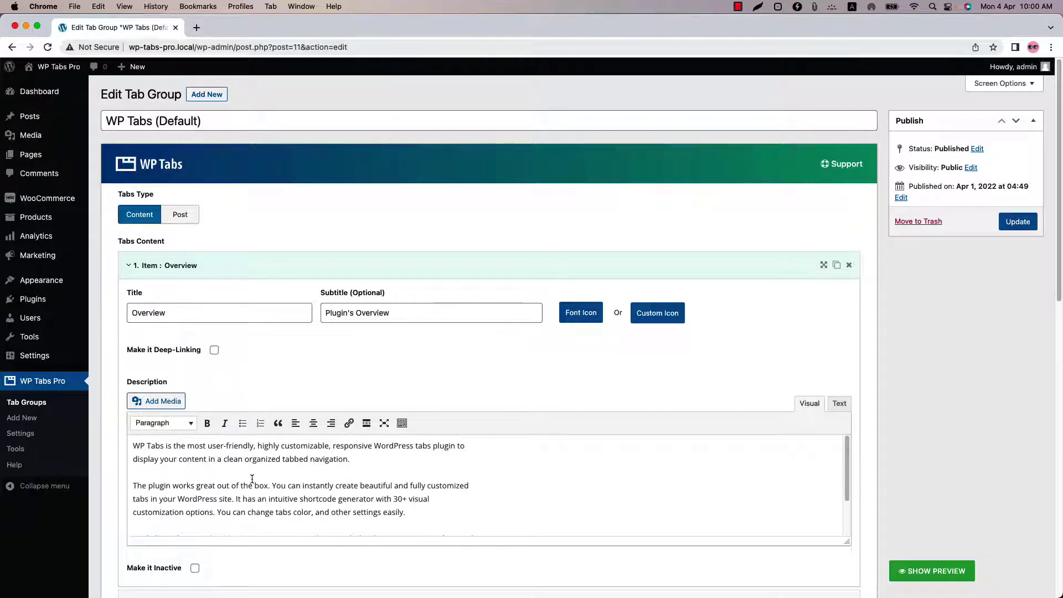
left_click(215, 351)
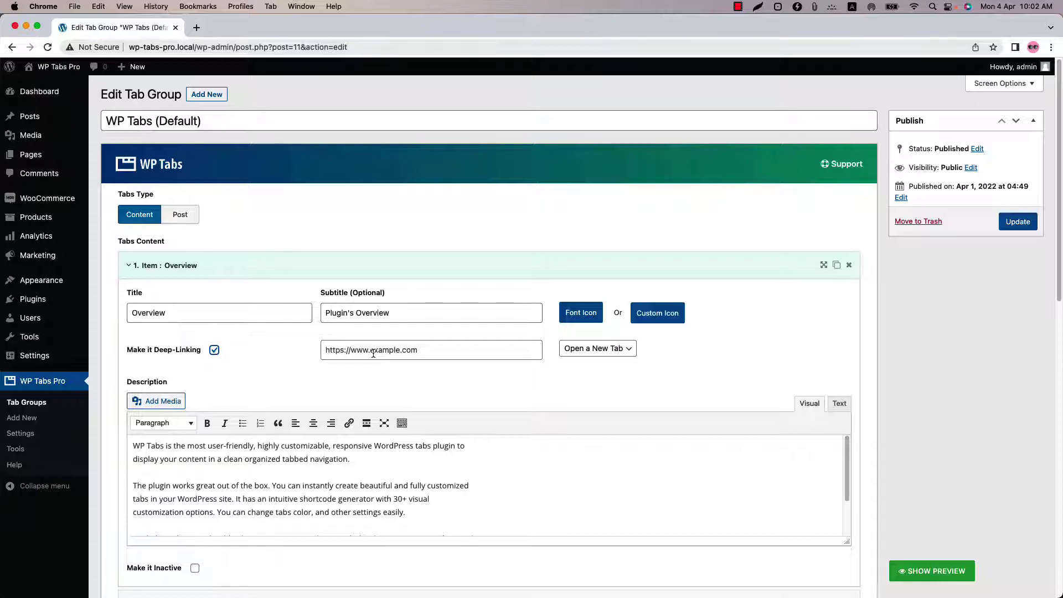
Copy the shop page address wp-tabs-pro.local/shop/ via Visit Store
mouse_move(58, 67)
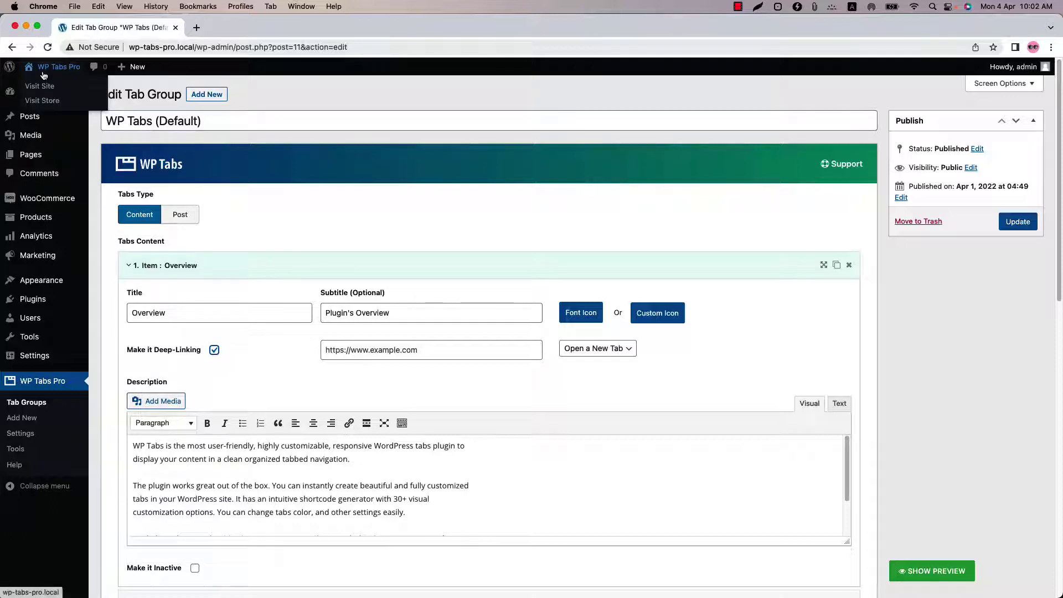
left_click(49, 101)
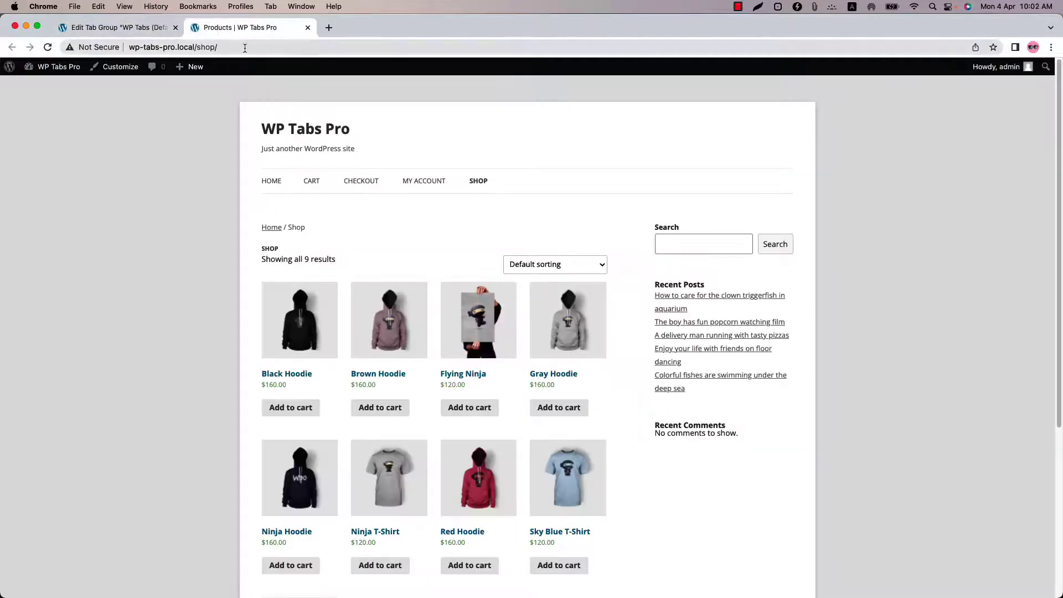
left_click(206, 47)
key("super+c")
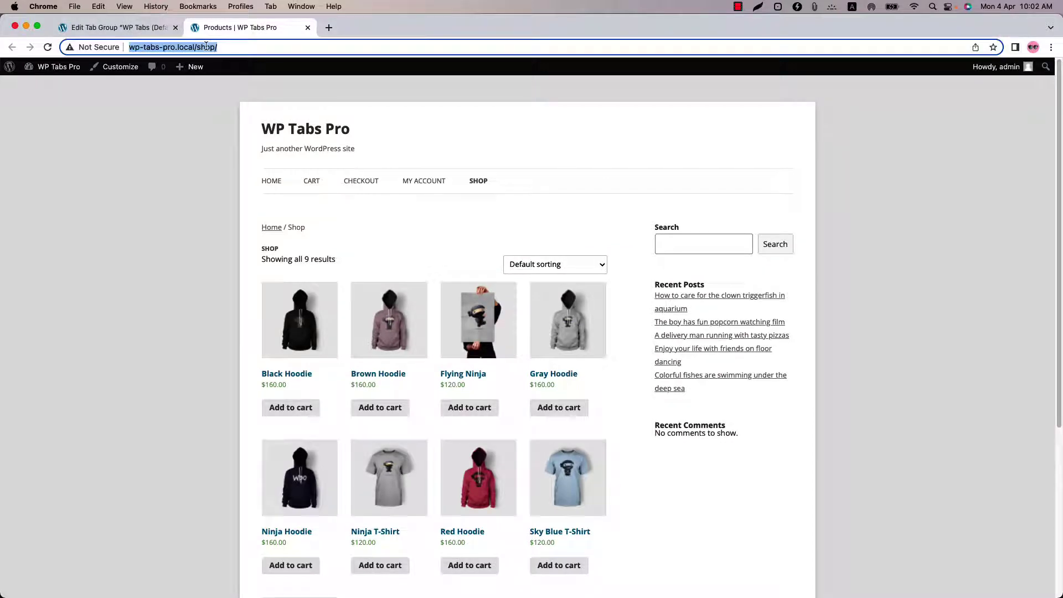
left_click(119, 27)
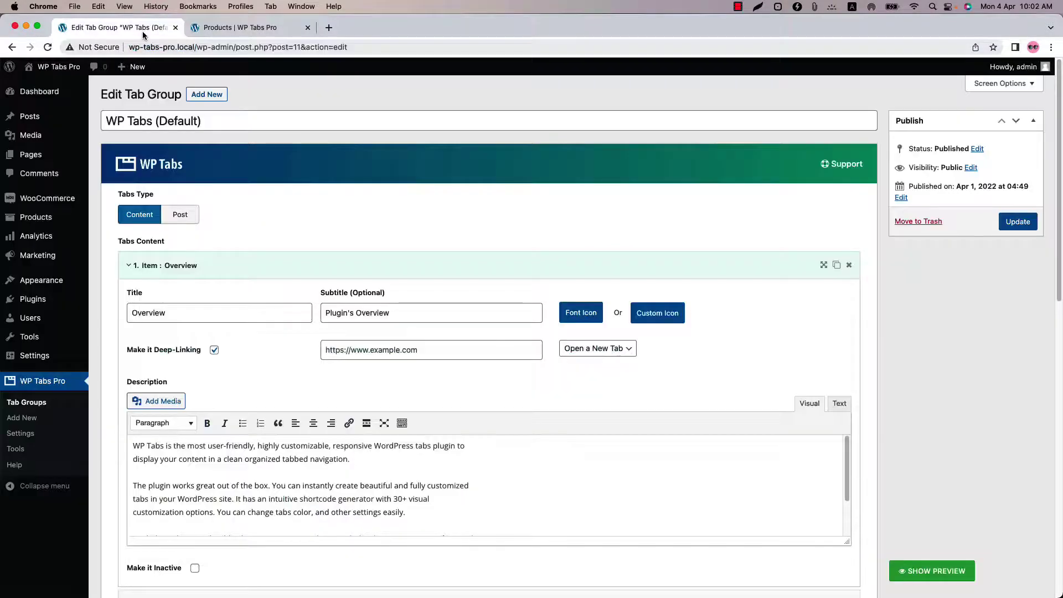
Paste the shop address as the Overview deep link, update, and test it in the preview
left_click(349, 350)
key("super+v")
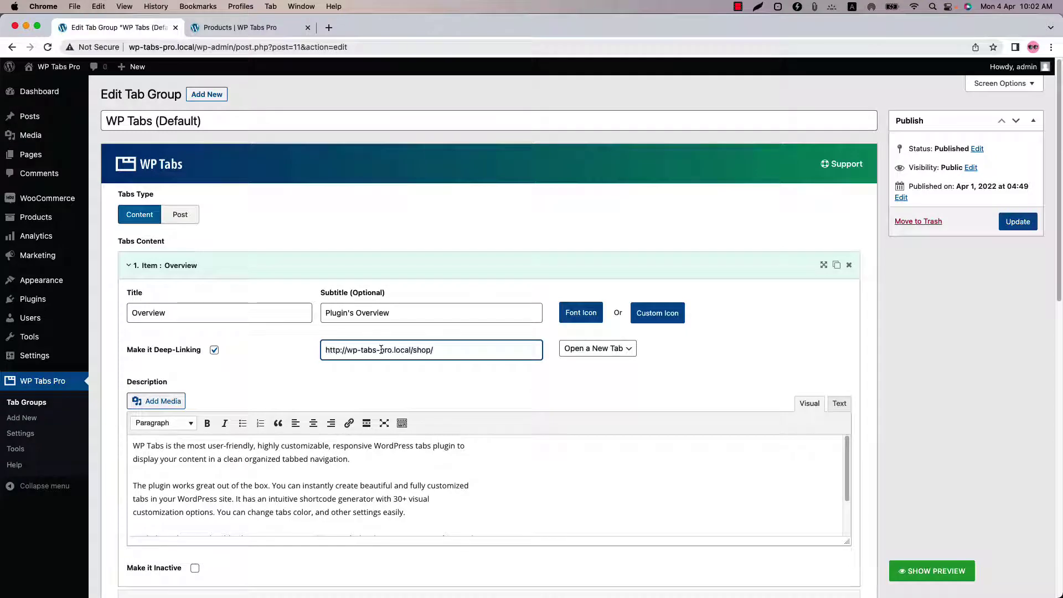
left_click(1017, 221)
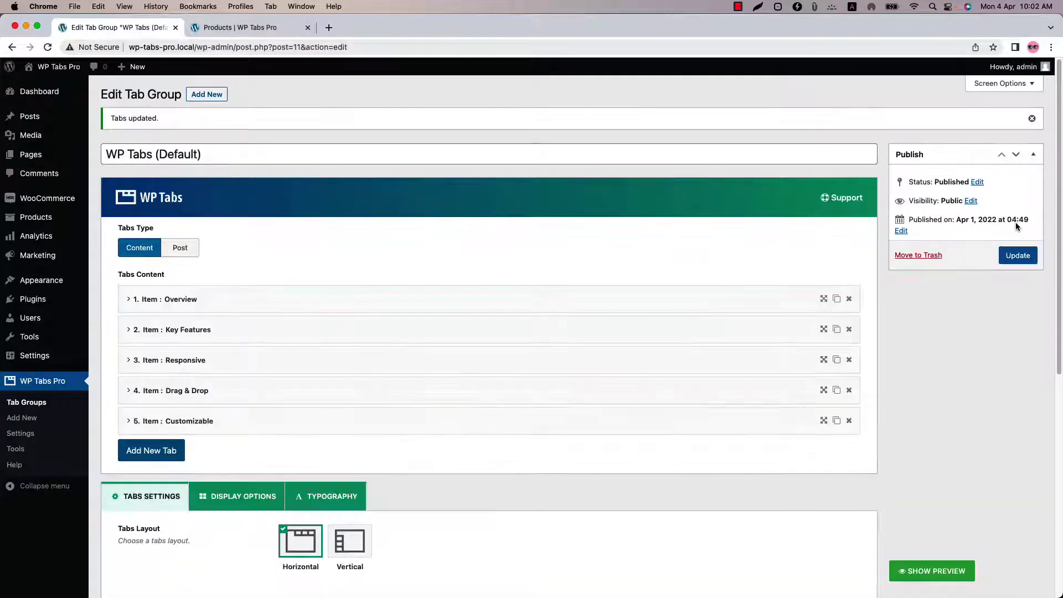
left_click(943, 573)
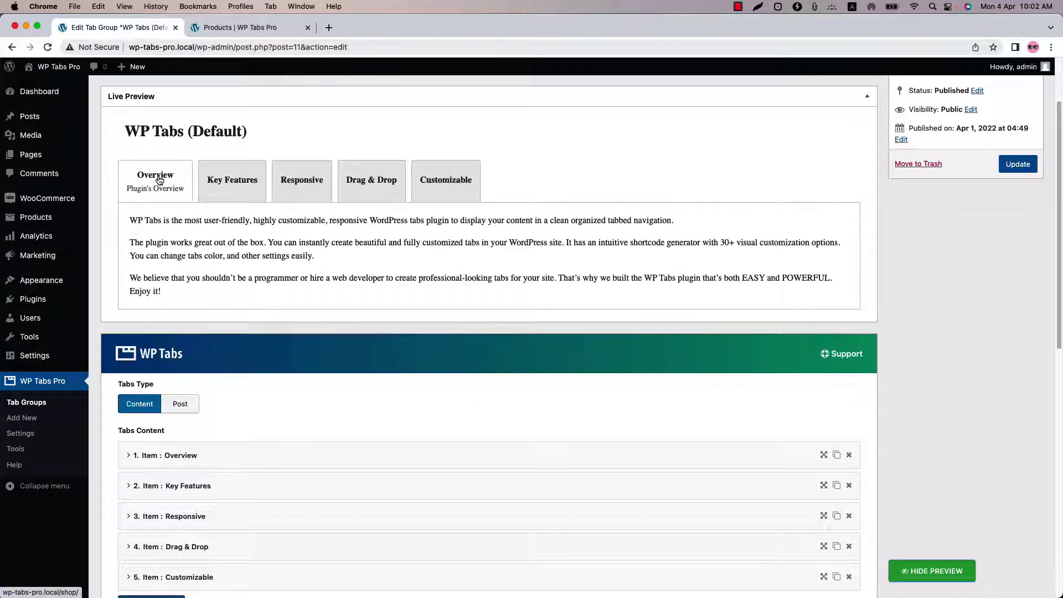
left_click(159, 180)
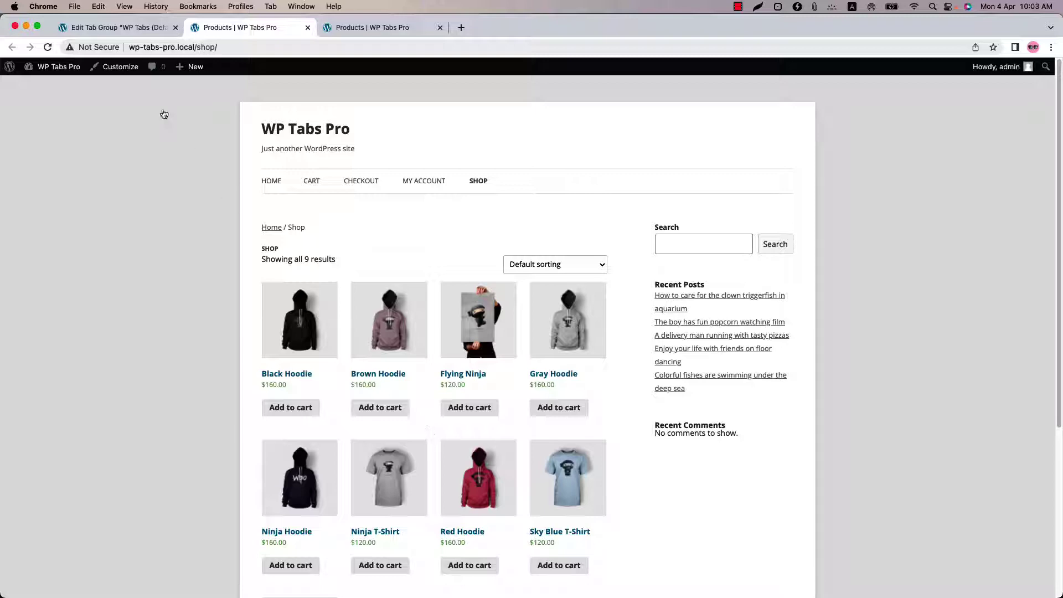
left_click(117, 27)
left_click(932, 570)
left_click(225, 207)
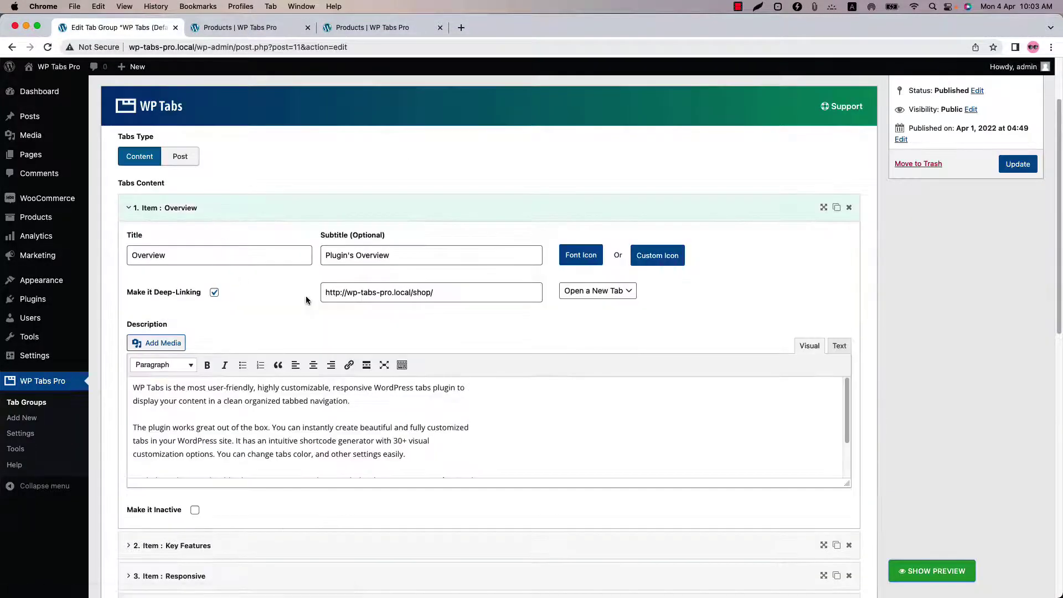
left_click_drag(534, 292, 304, 294)
key("BackSpace")
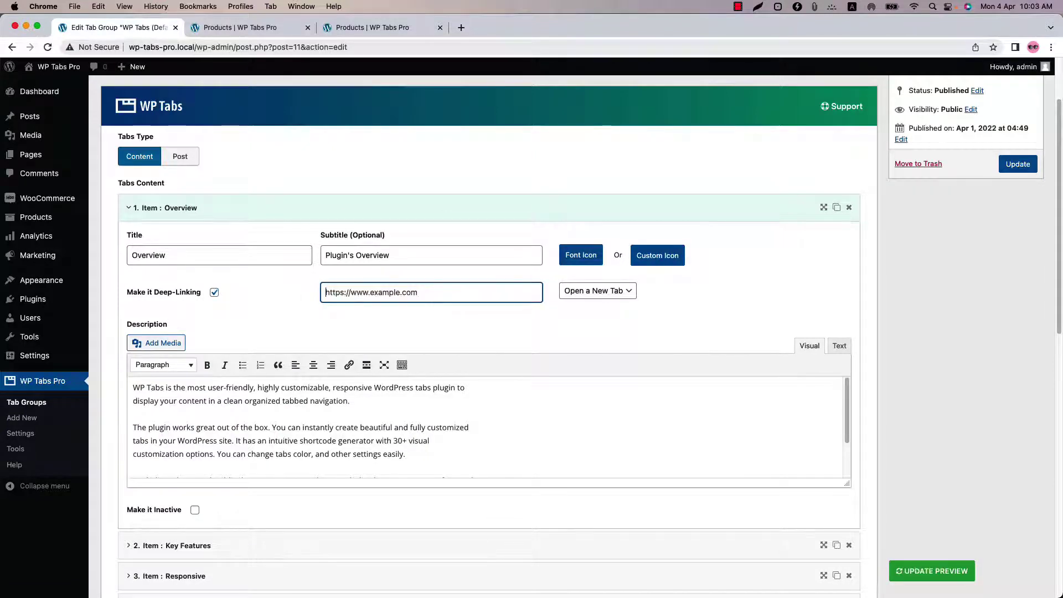
type("ww")
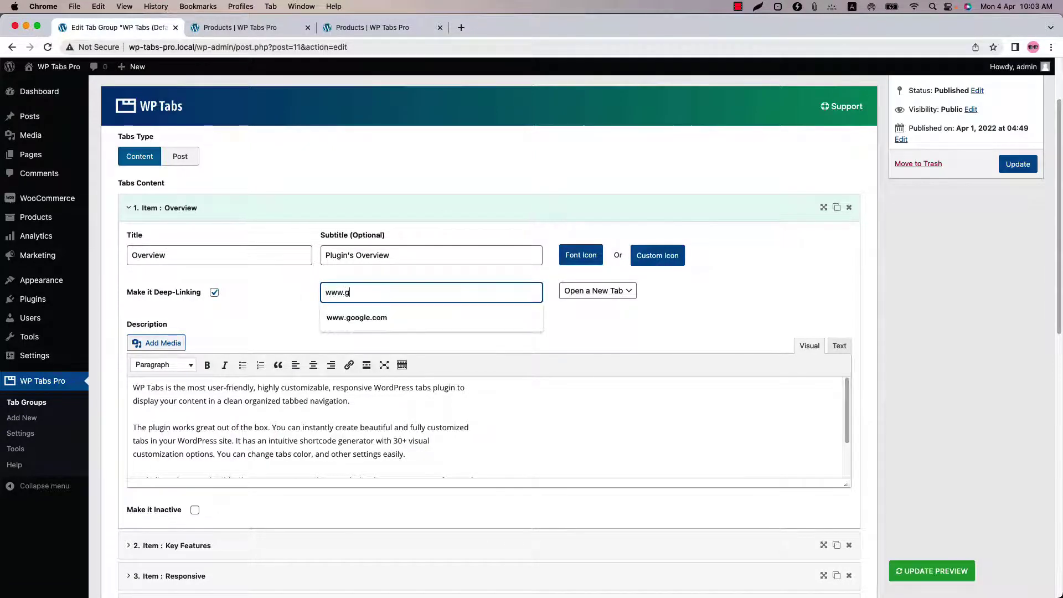
type("w.g")
key("Down")
key("Return")
Verify in the updated preview that Overview opens Google, then close the extra browser tabs
left_click(931, 571)
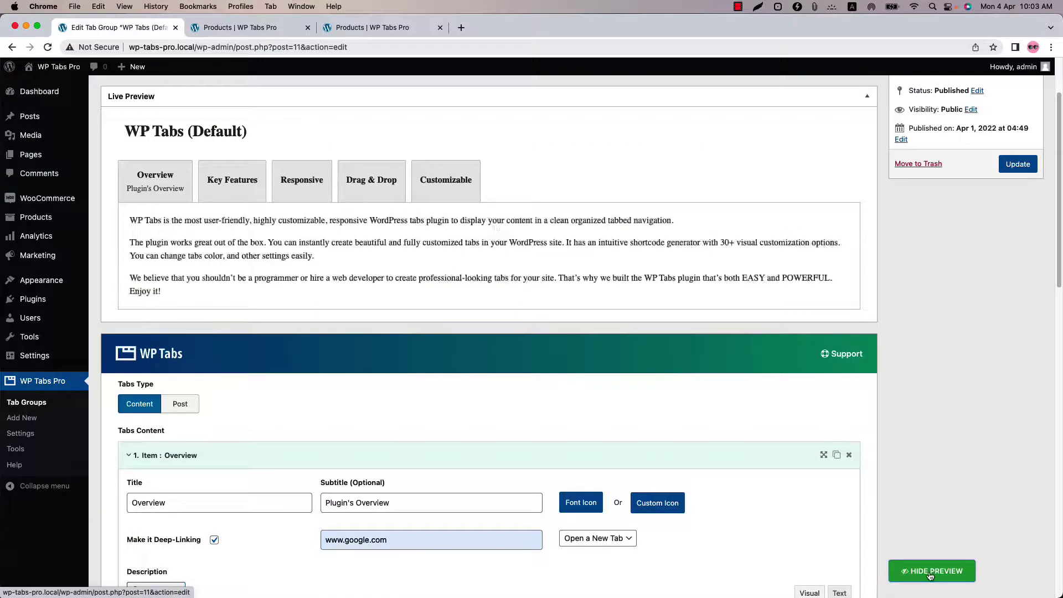
left_click(169, 191)
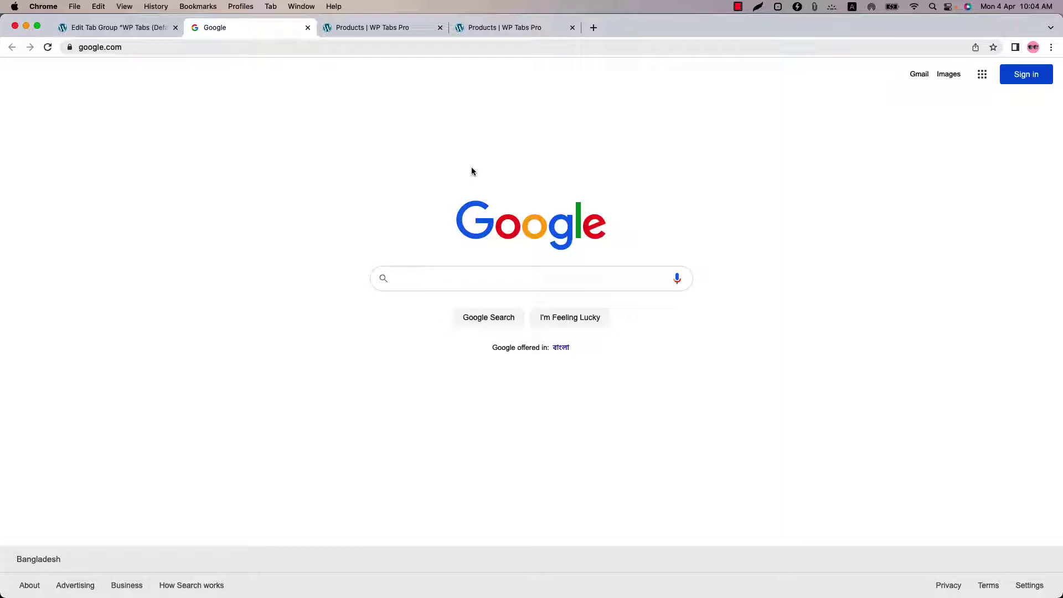
middle_click(369, 31)
middle_click(369, 31)
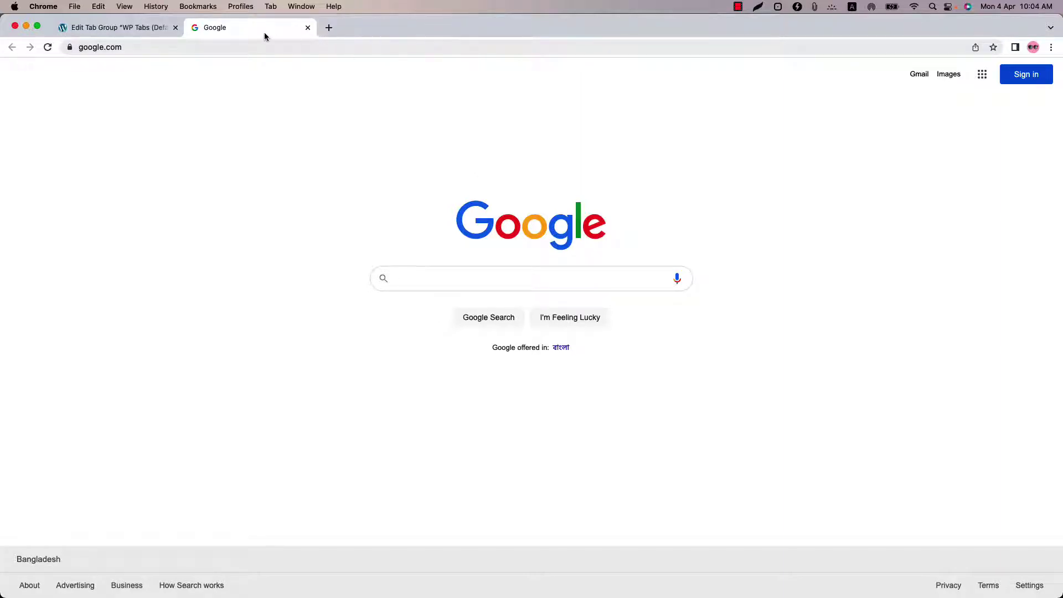
middle_click(264, 37)
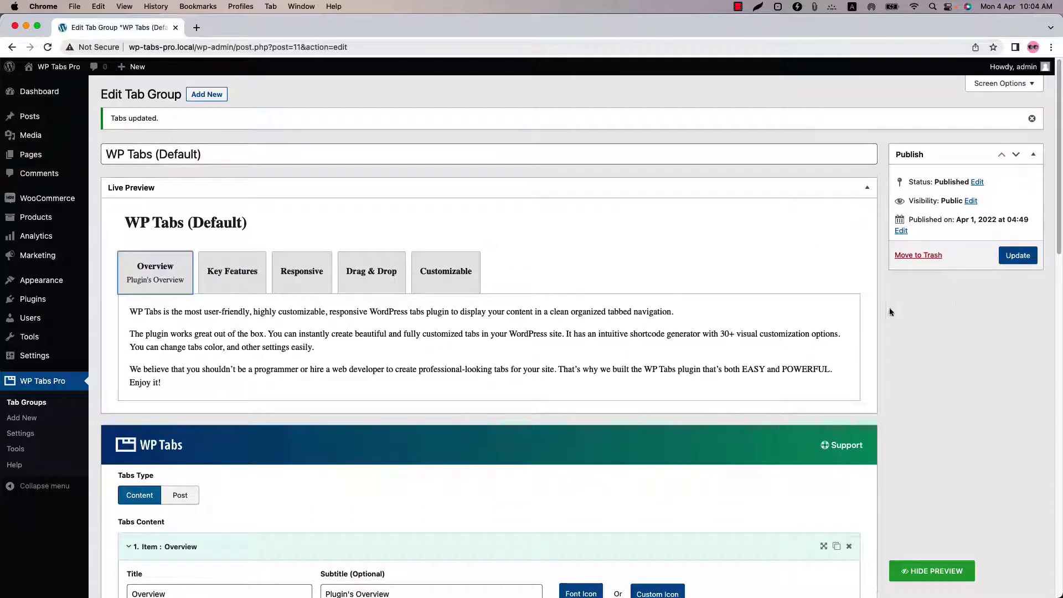
Save the tab group and start a new page titled 'Page 1'
left_click(1018, 257)
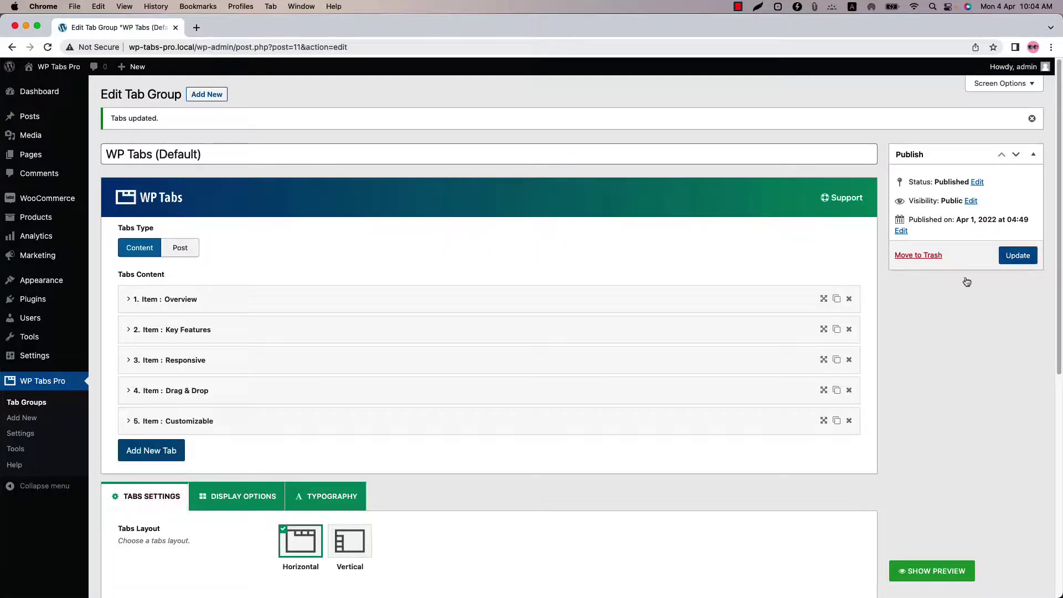
mouse_move(56, 155)
left_click(108, 173, "super")
left_click(216, 28)
type("Page")
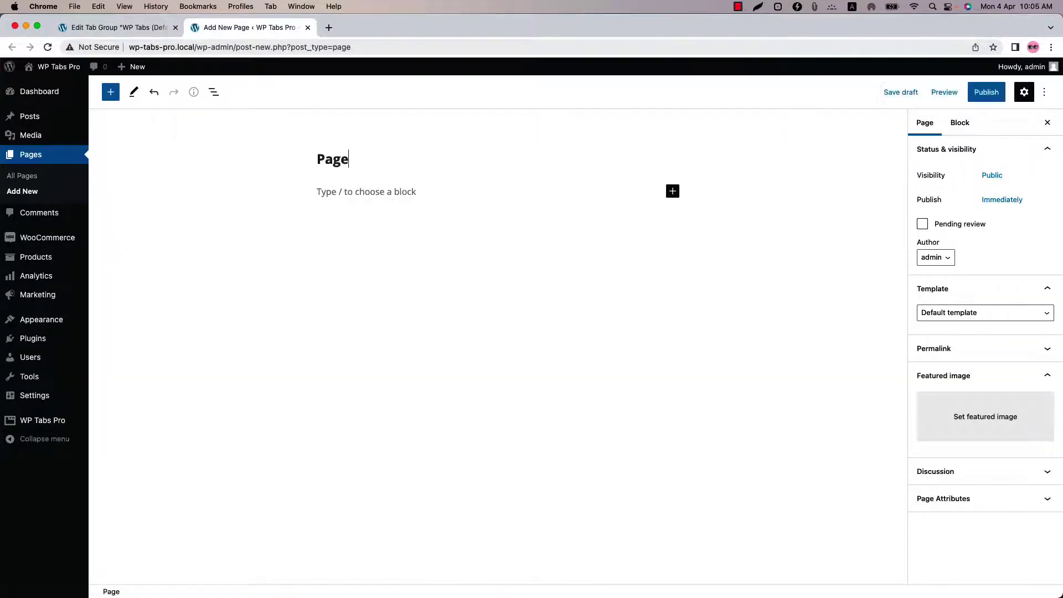
type(" 1")
Embed WP Tabs (Default) #(11) via a WP Tabs Pro block, publish, and view the page
left_click(111, 92)
left_click(178, 377)
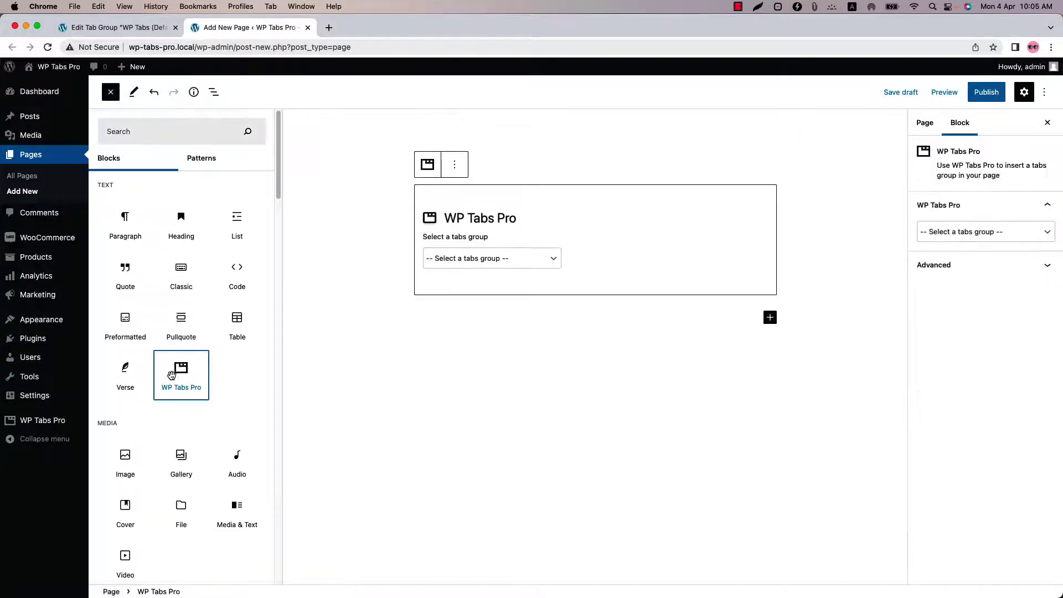
left_click(451, 259)
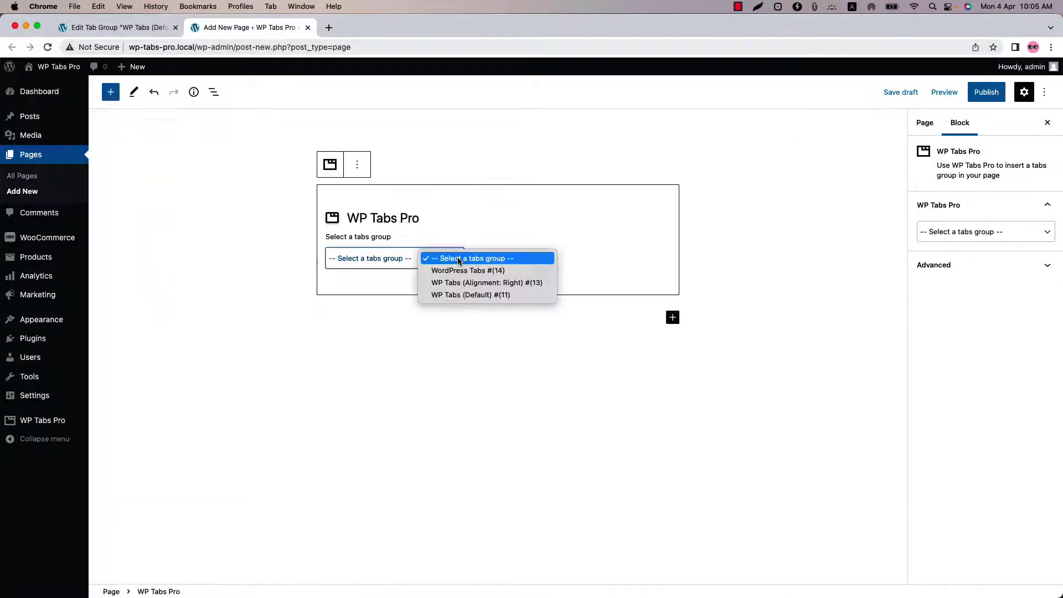
left_click(462, 295)
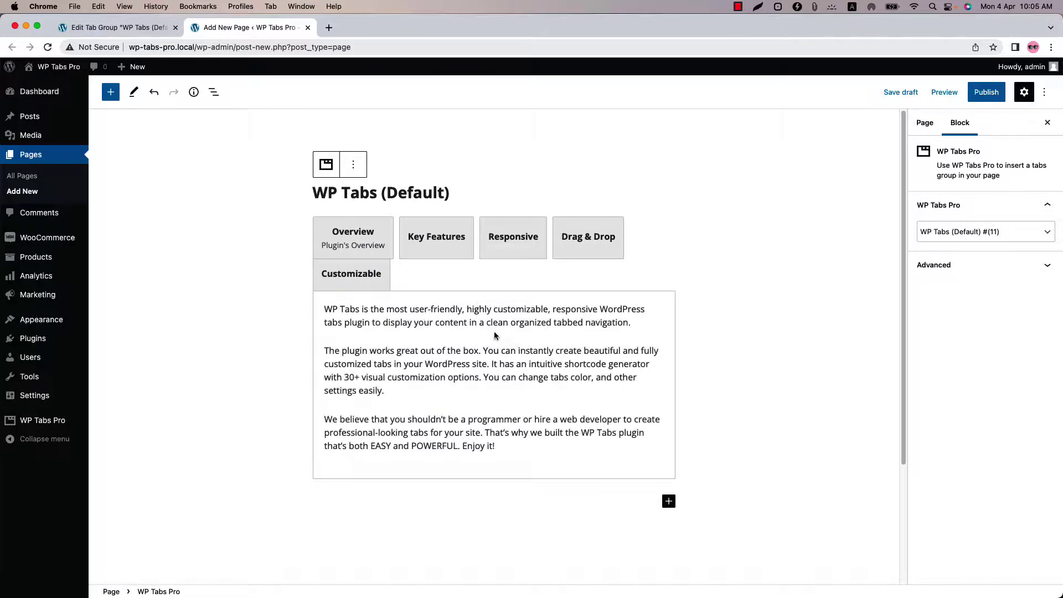
left_click(986, 92)
left_click(960, 97)
left_click(940, 215)
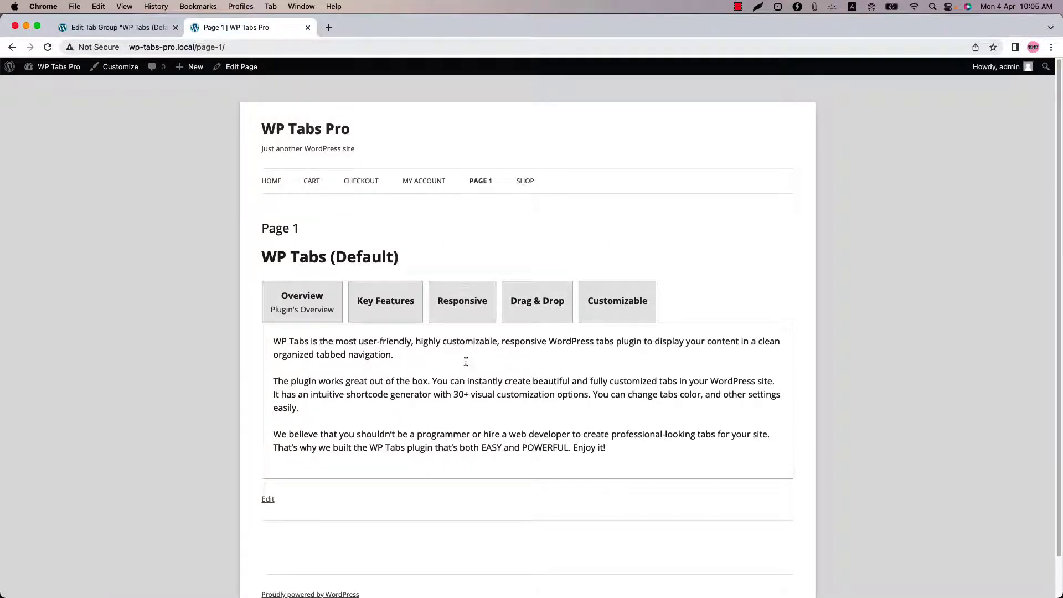
Start a new page titled 'Page 2'
left_click(120, 27)
left_click(114, 172, "super")
left_click(354, 31)
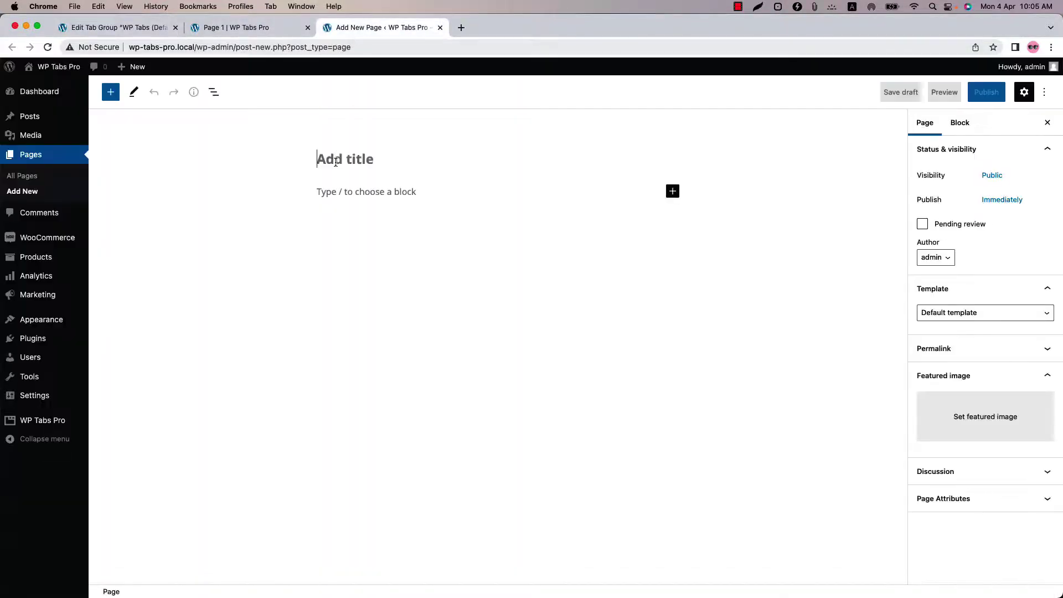
type("Page")
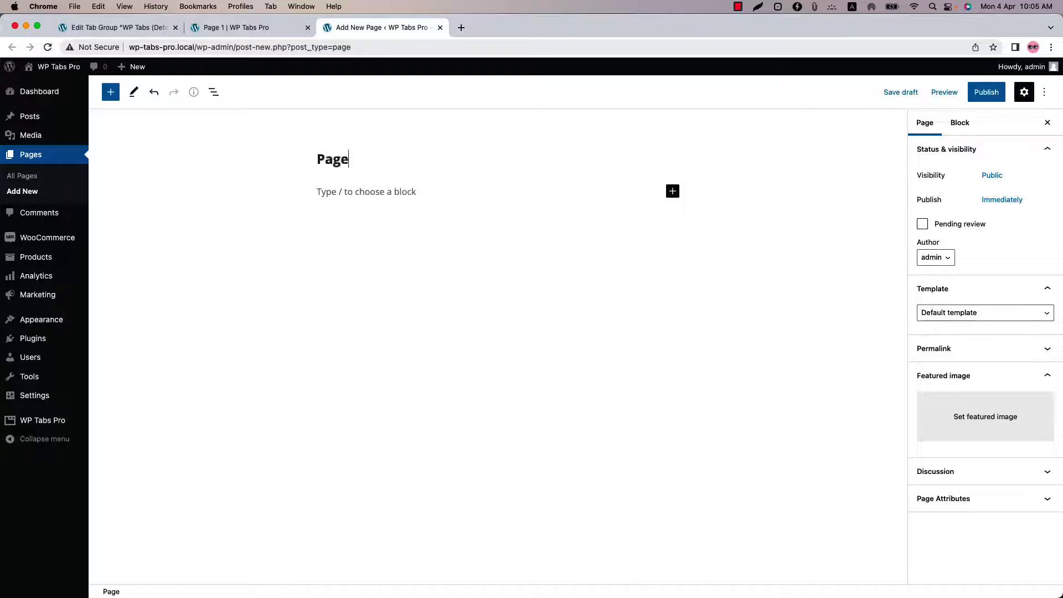
type(" 2")
Embed WP Tabs (Alignment: Right) #(13) via a WP Tabs Pro block and publish Page 2
left_click(112, 92)
left_click(183, 382)
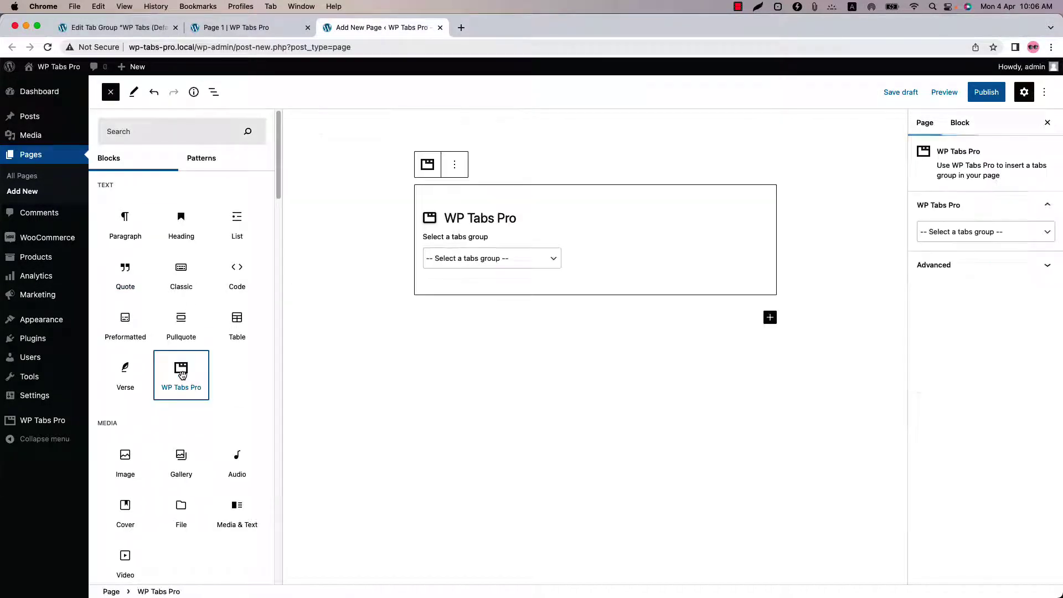
left_click(494, 266)
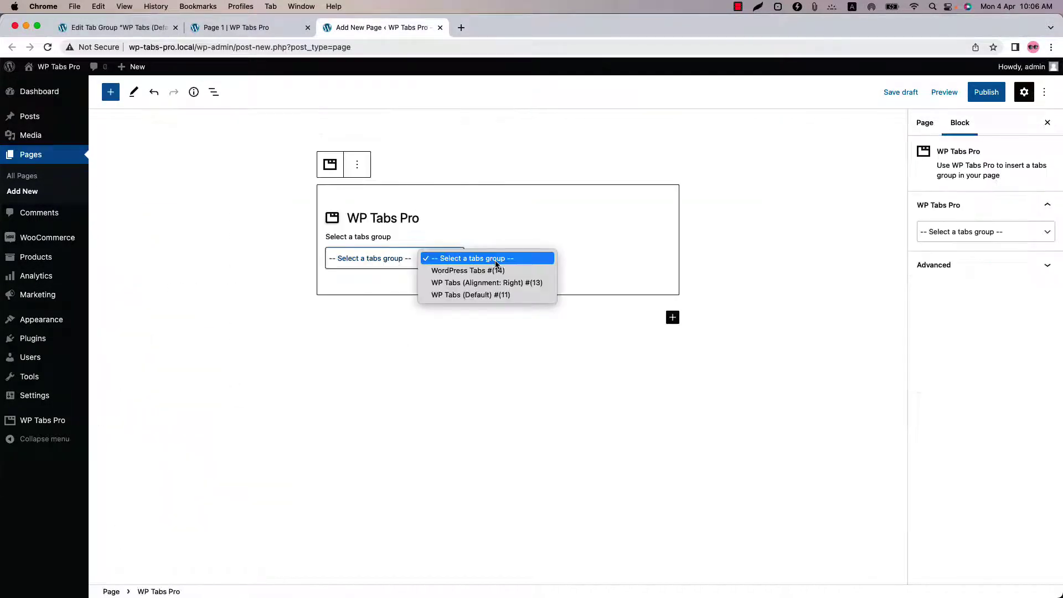
left_click(481, 286)
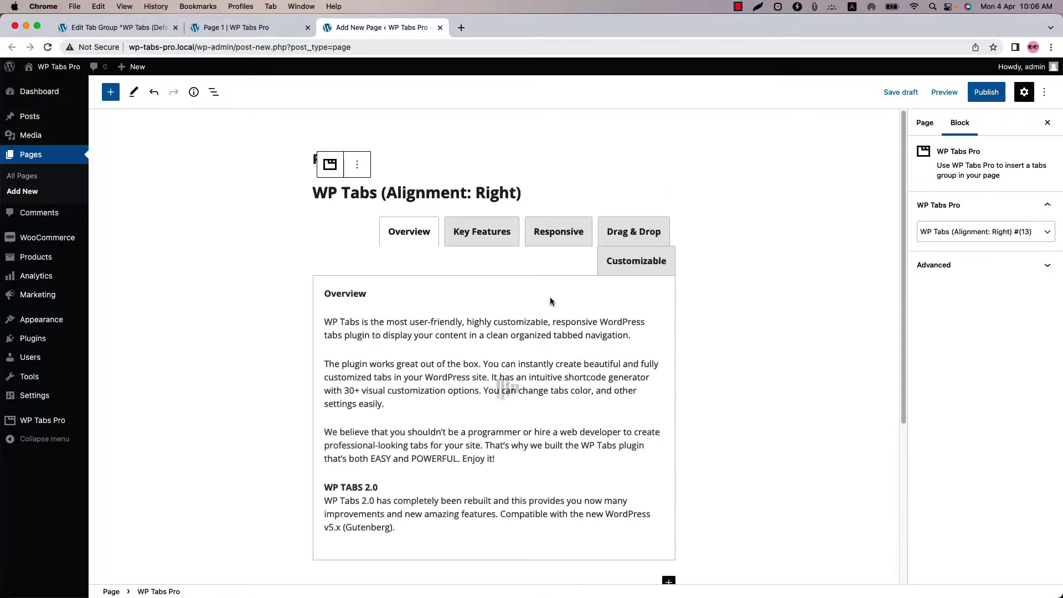
left_click(990, 87)
left_click(949, 91)
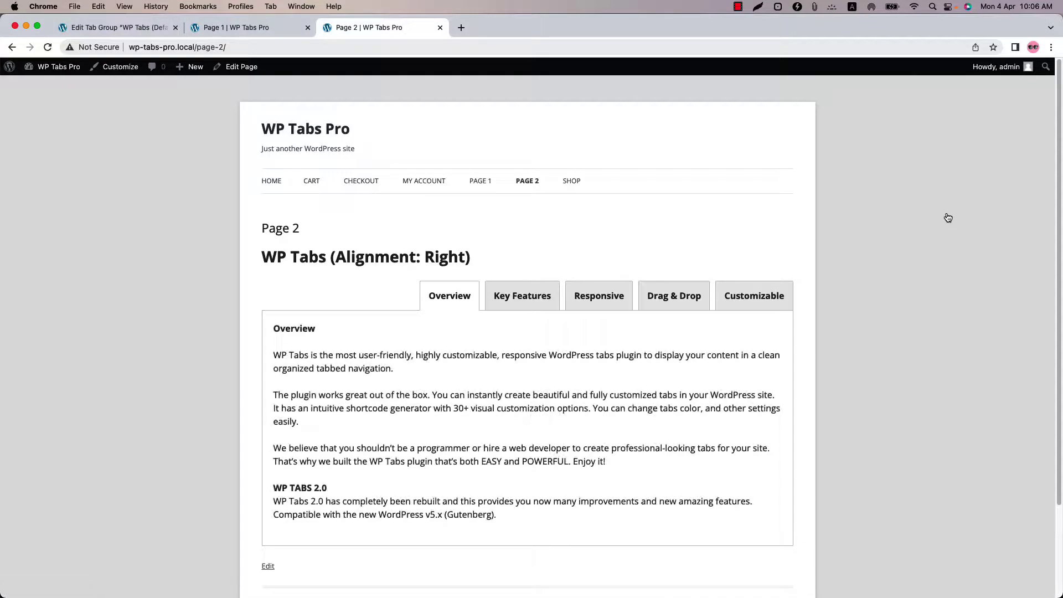
Open Page 2's Key Features tab and copy its address ending in #tab-132
left_click(259, 28)
left_click(371, 27)
left_click(271, 34)
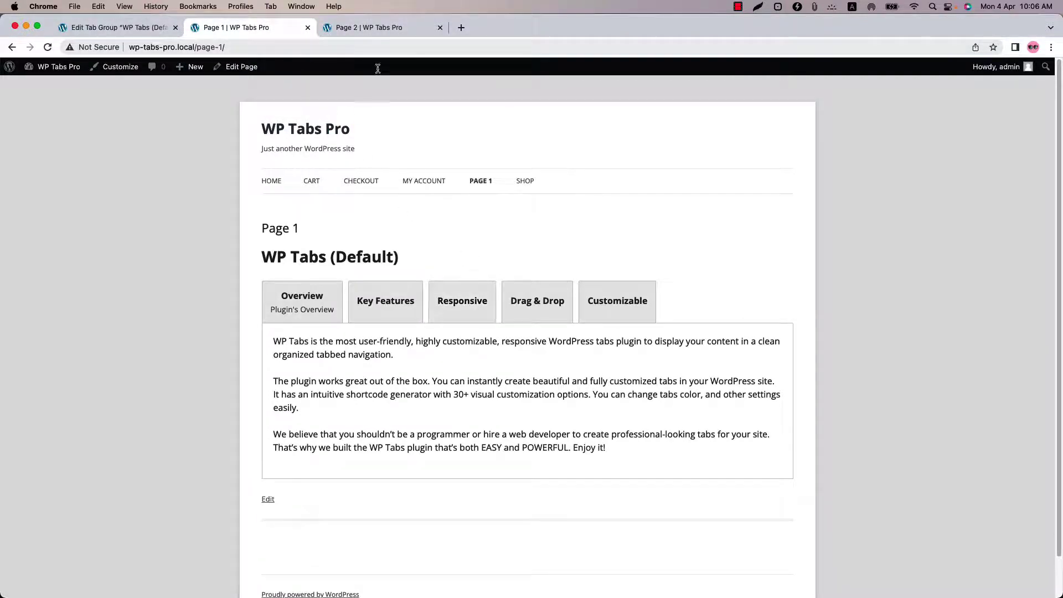
left_click(377, 29)
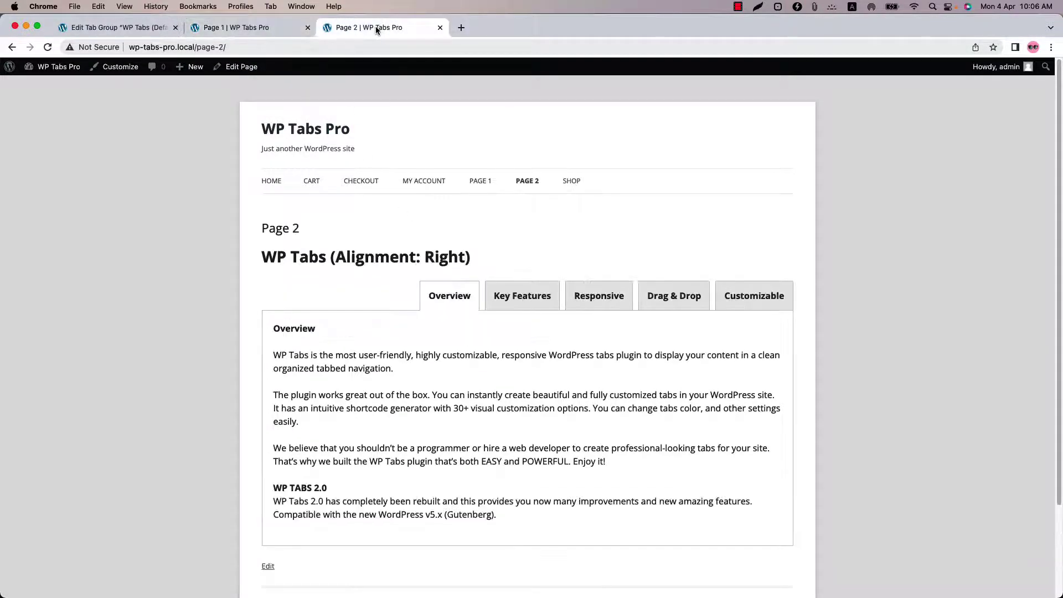
left_click(521, 300)
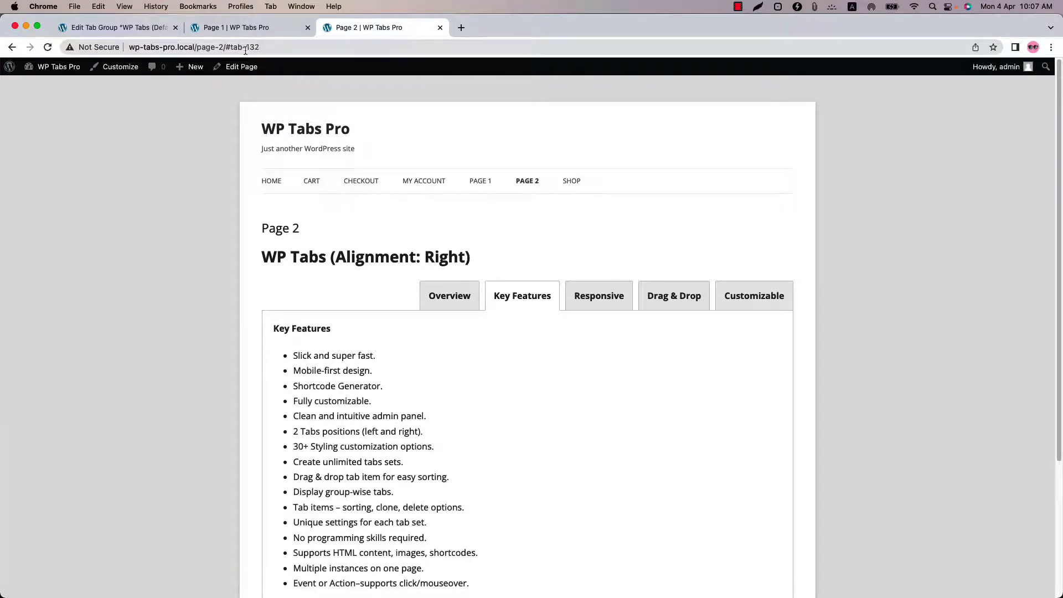
left_click(274, 48)
key("super+c")
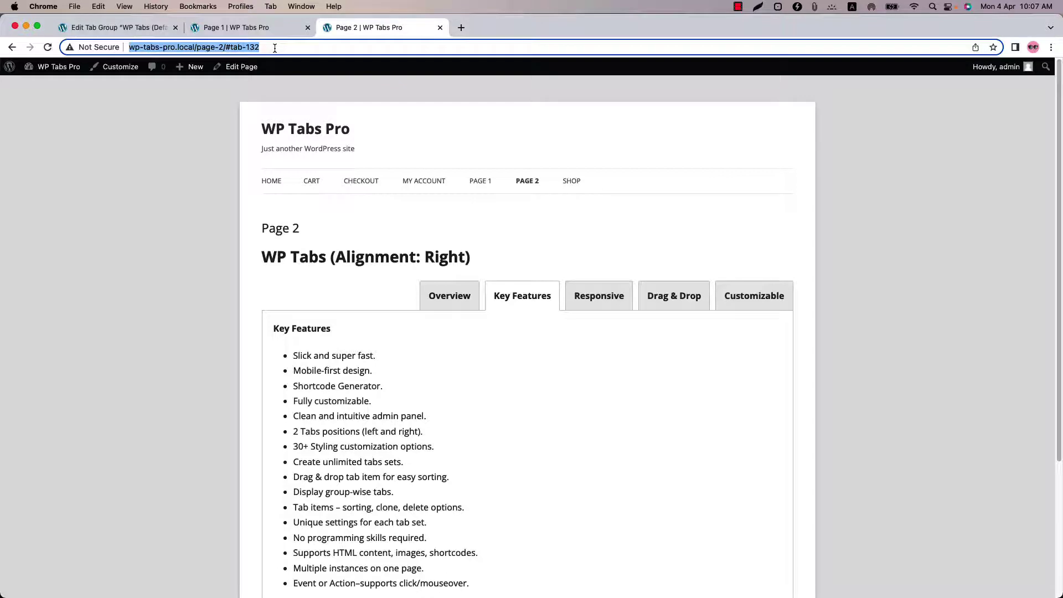
left_click(261, 27)
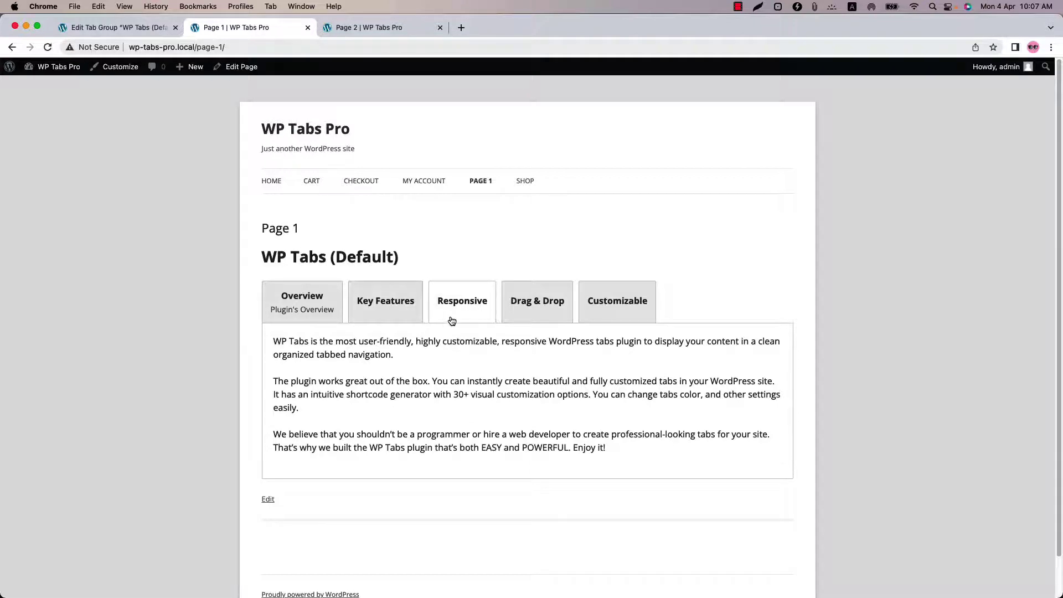
left_click(121, 28)
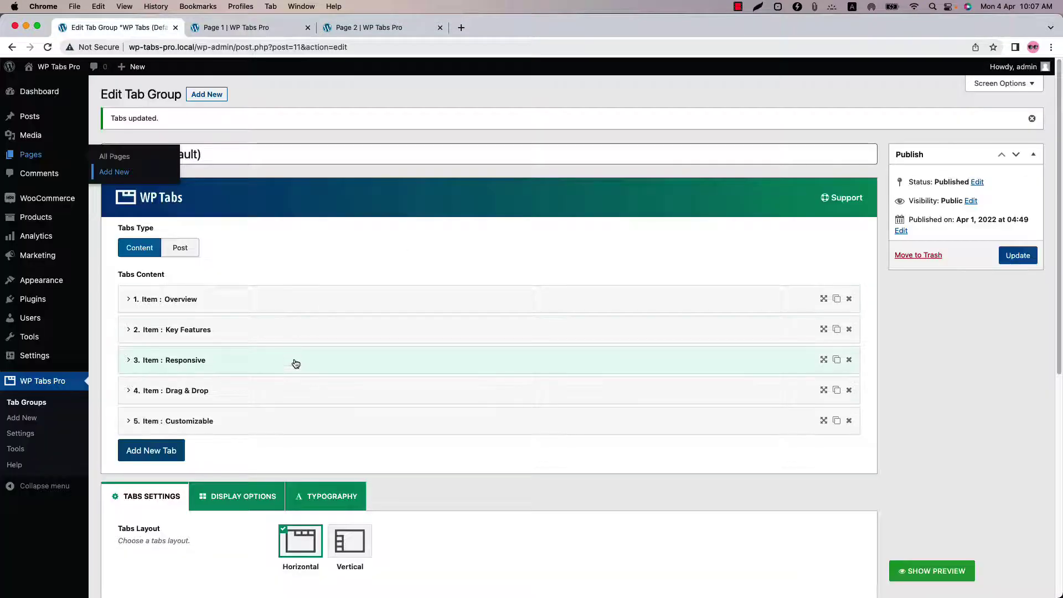
left_click(208, 362)
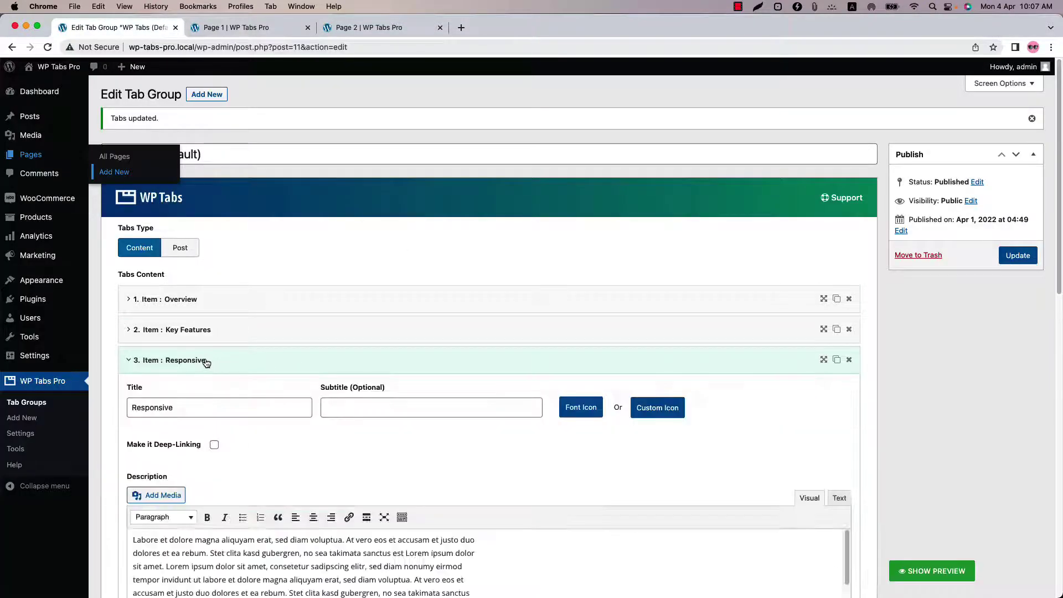
scroll(373, 360, "down", 5)
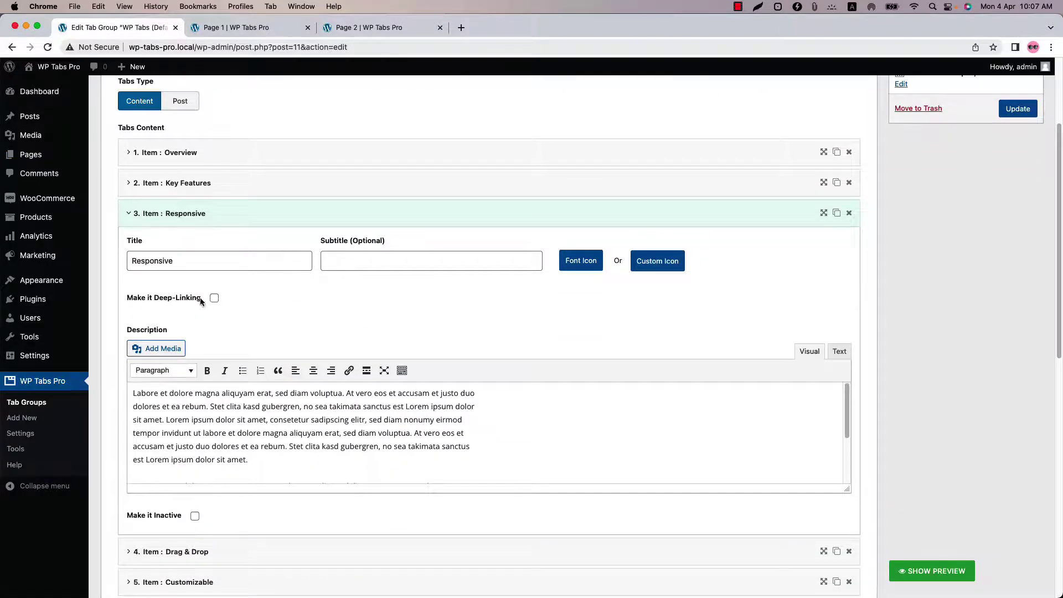
left_click(214, 298)
left_click(377, 300)
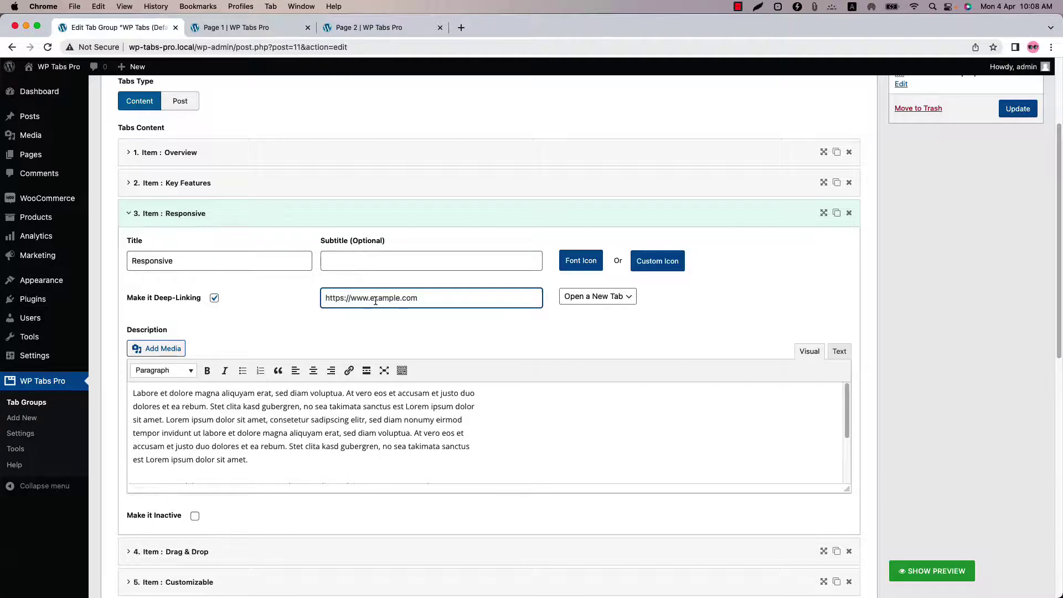
key("super+v")
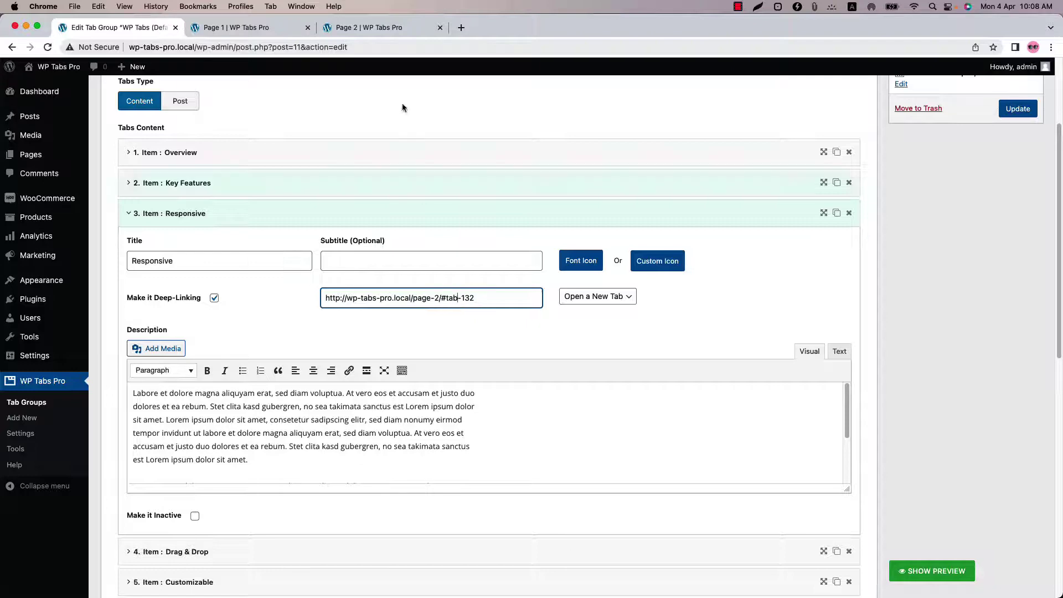
left_click(372, 27)
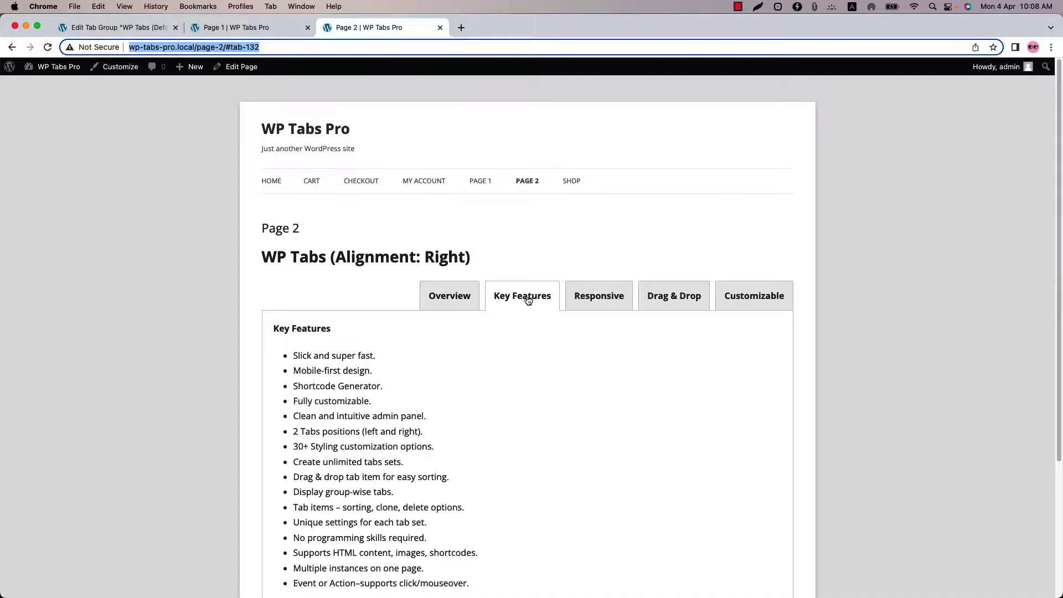
left_click(119, 28)
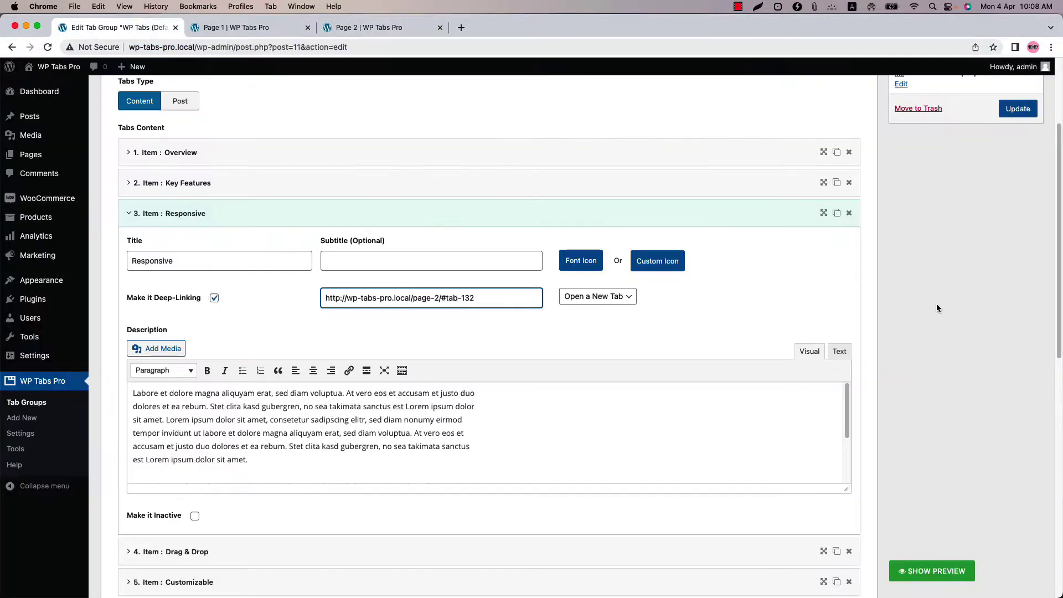
left_click(1018, 109)
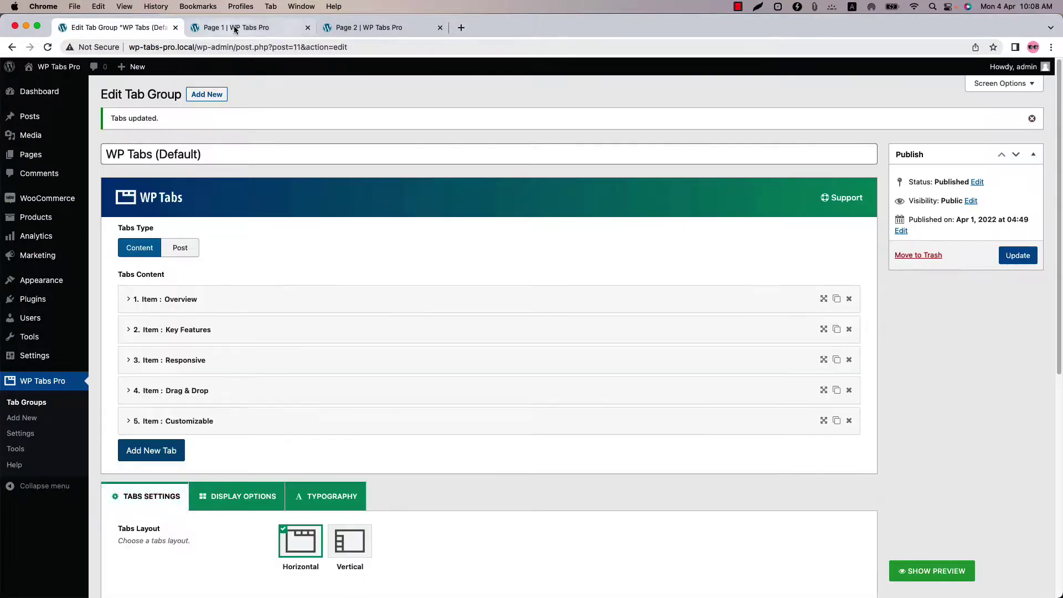
Reload Page 1, and reload Page 2 without #tab-132 so it opens on Overview
left_click(234, 28)
left_click(48, 48)
left_click(360, 27)
left_click(259, 50)
double_click(259, 49)
key("shift+Left")
key("shift+Left")
key("shift+Left")
key("shift+Left")
key("shift+Left")
key("shift+Left")
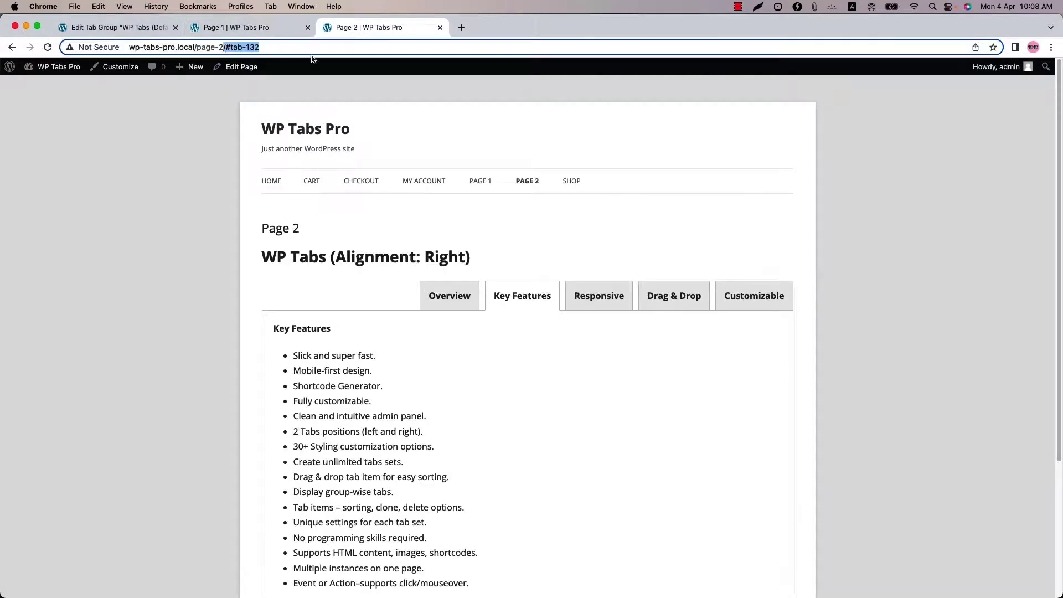
key("BackSpace")
key("Return")
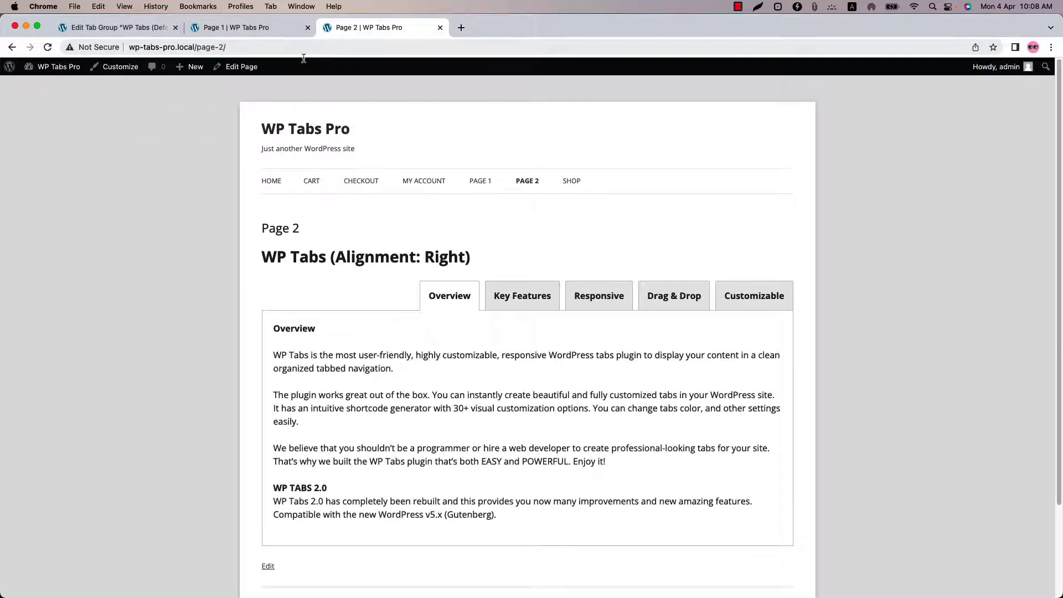
left_click(249, 30)
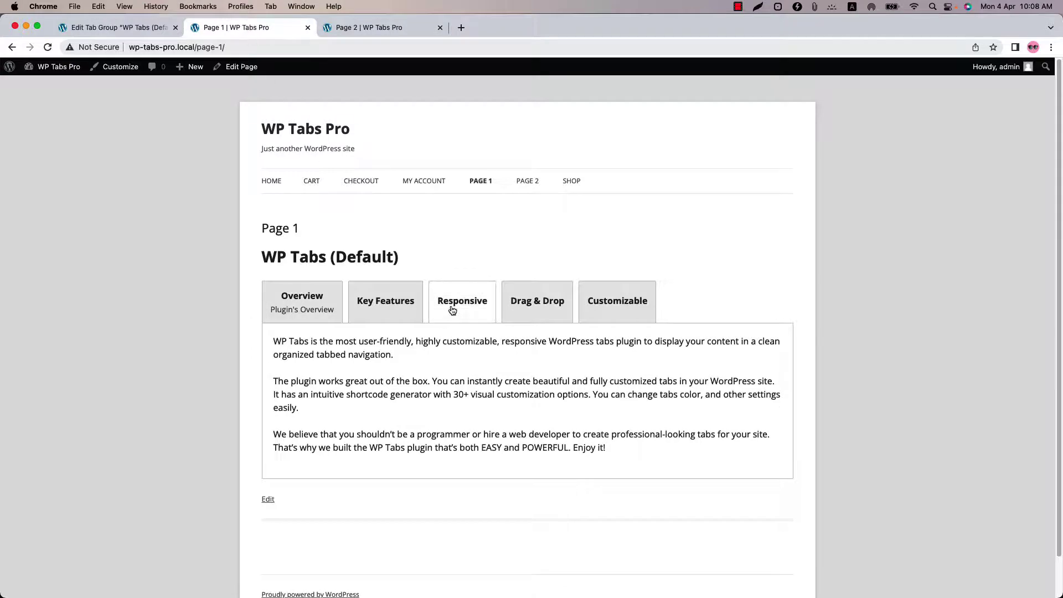
left_click(380, 32)
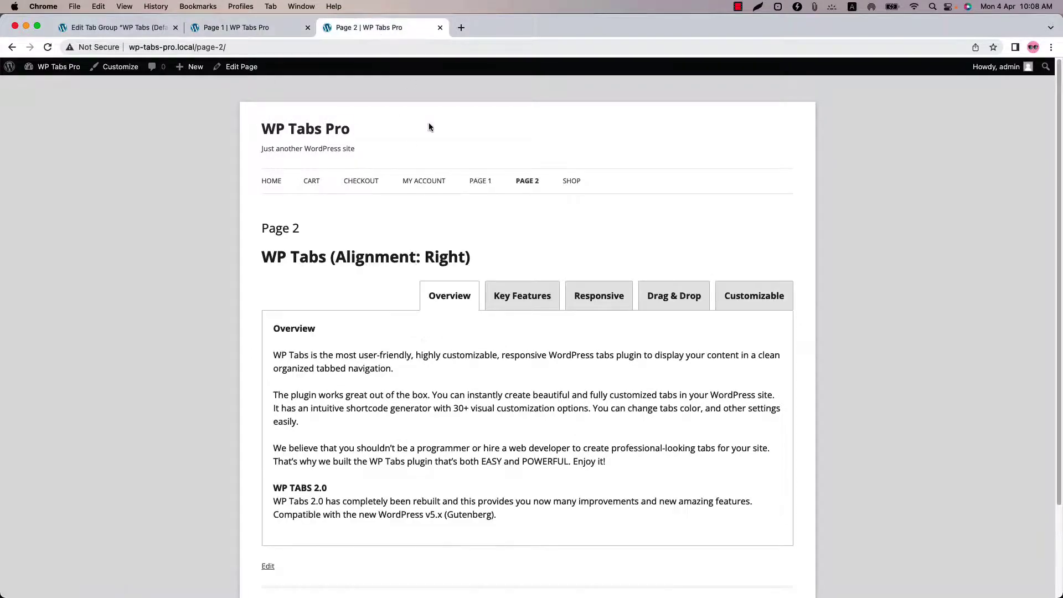